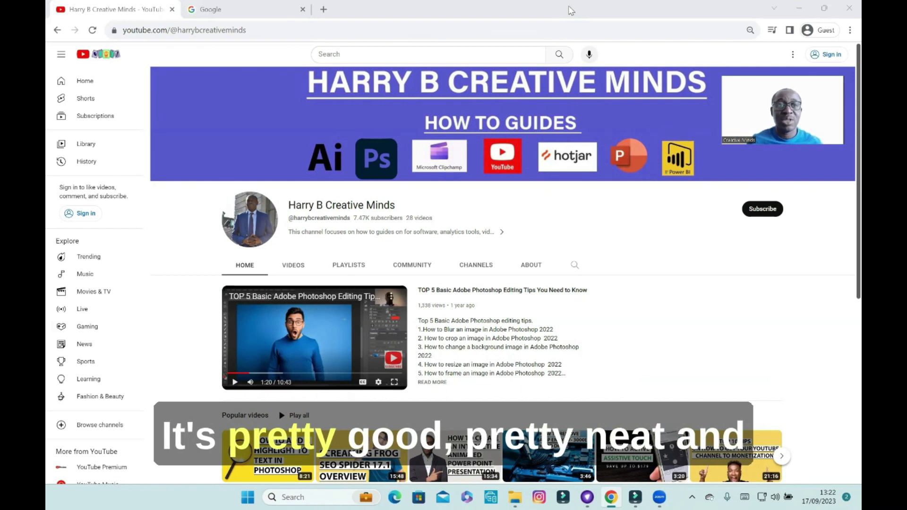
- Google 'filmora' and follow the sponsored Free Download result to the Wondershare Filmora site
{"action": "left_click", "coordinate": [240, 17]}
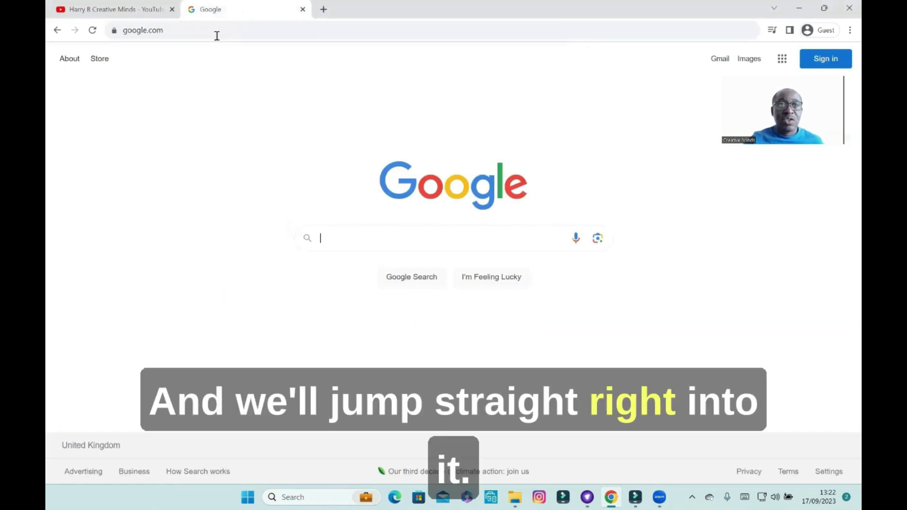
{"action": "left_click", "coordinate": [193, 33]}
{"action": "left_click", "coordinate": [340, 235]}
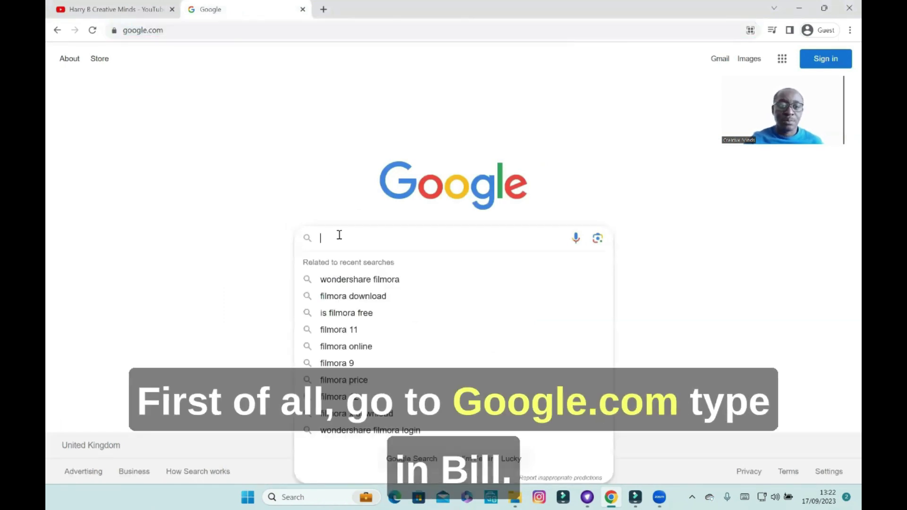
{"action": "type", "text": "filmora"}
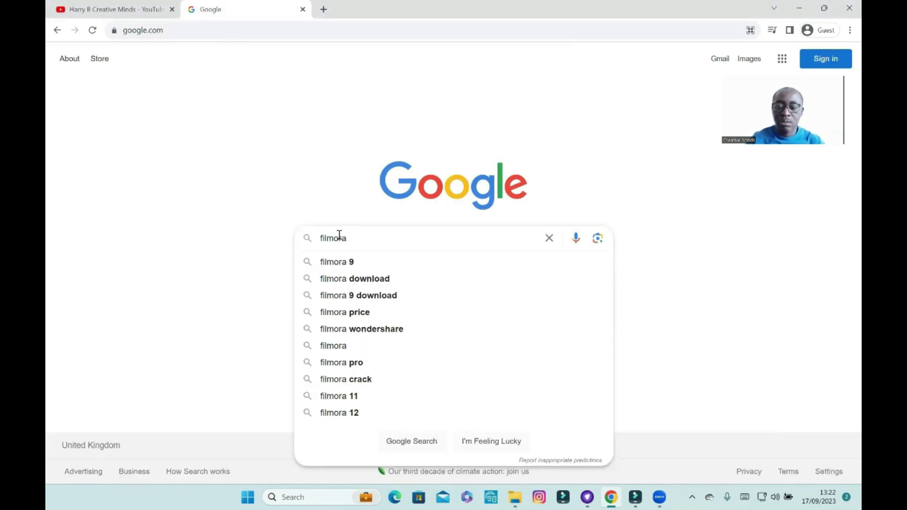
{"action": "key", "text": "Return"}
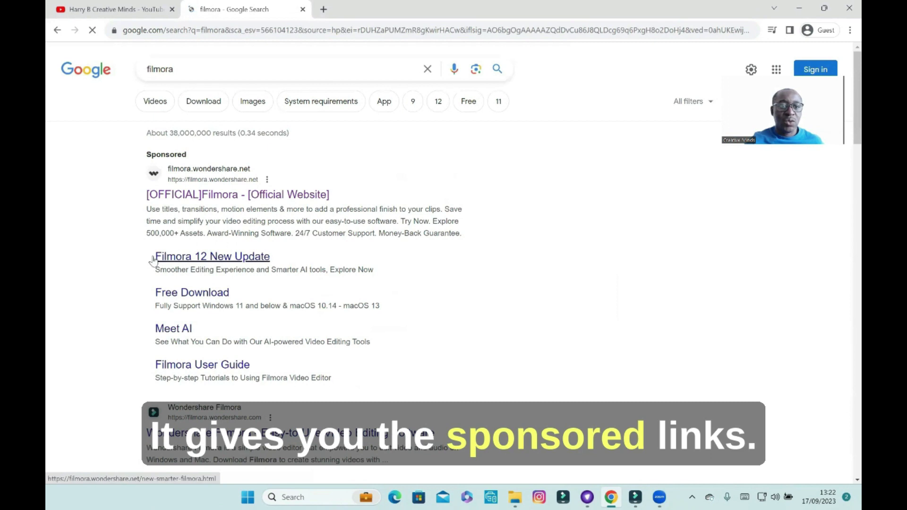
{"action": "scroll", "coordinate": [124, 208], "scroll_direction": "down", "scroll_amount": 1}
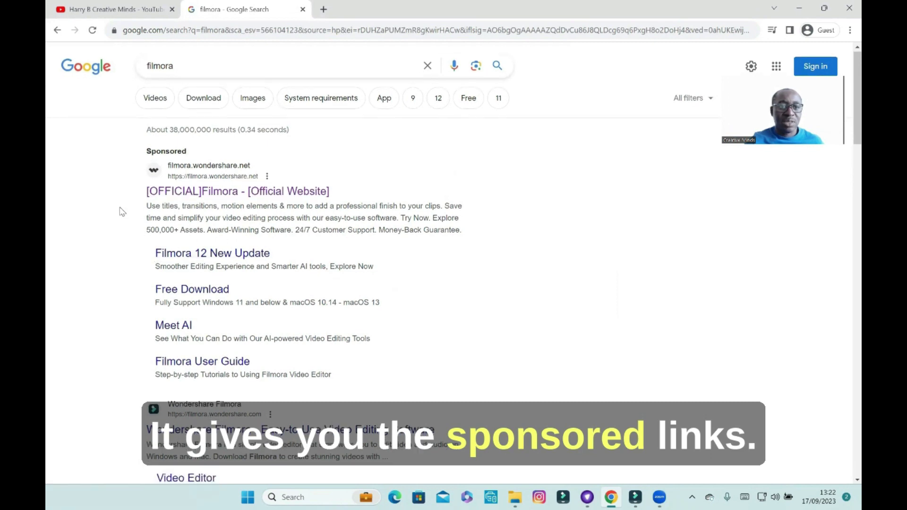
{"action": "left_click", "coordinate": [173, 238]}
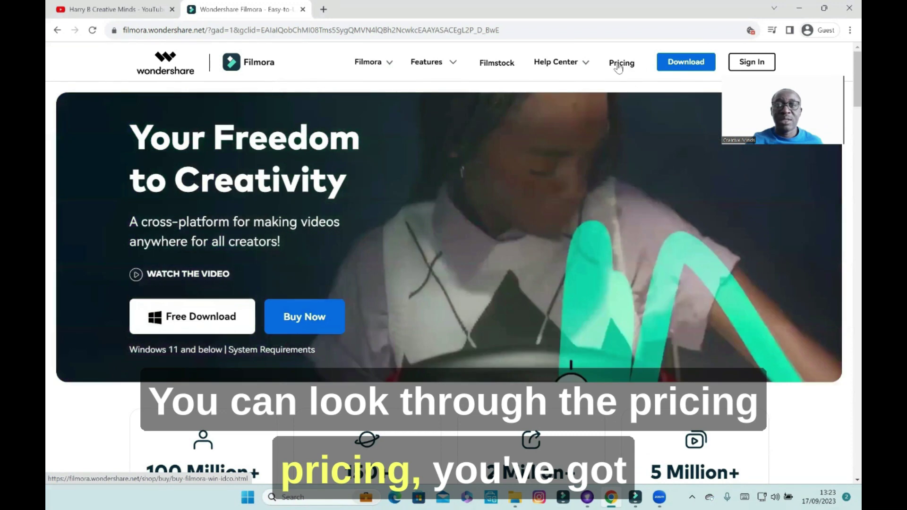
- Review Filmora's £65.99 Perpetual and £40.99 Annual pricing plans, then return to the YouTube tab
{"action": "left_click", "coordinate": [619, 67]}
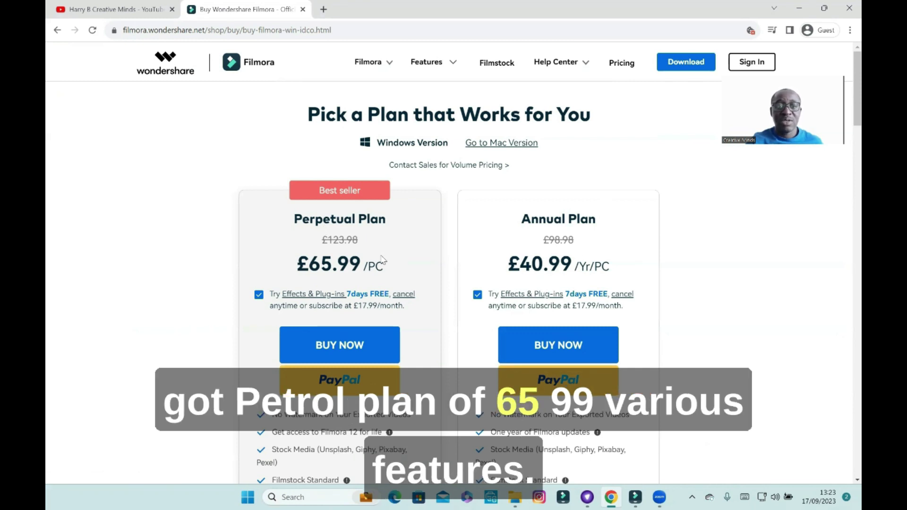
{"action": "scroll", "coordinate": [382, 259], "scroll_direction": "down", "scroll_amount": 7}
{"action": "scroll", "coordinate": [406, 237], "scroll_direction": "up", "scroll_amount": 6}
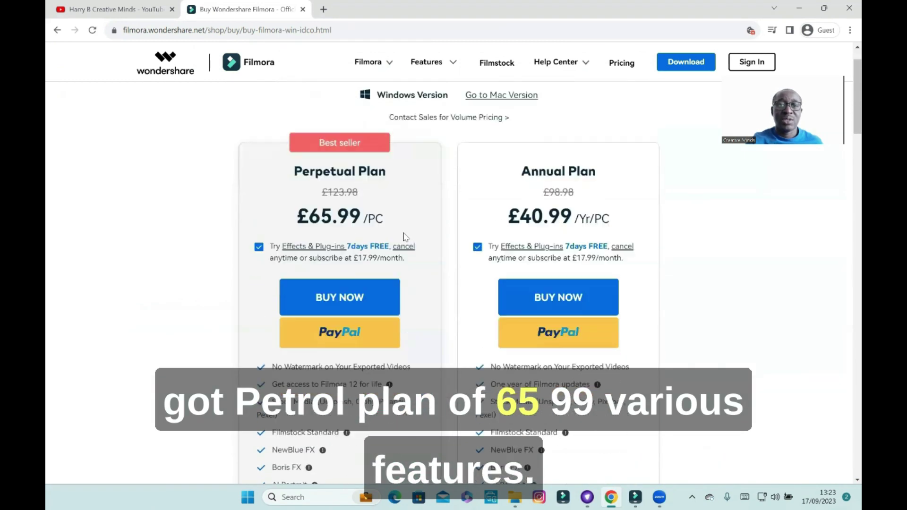
{"action": "scroll", "coordinate": [405, 238], "scroll_direction": "down", "scroll_amount": 5}
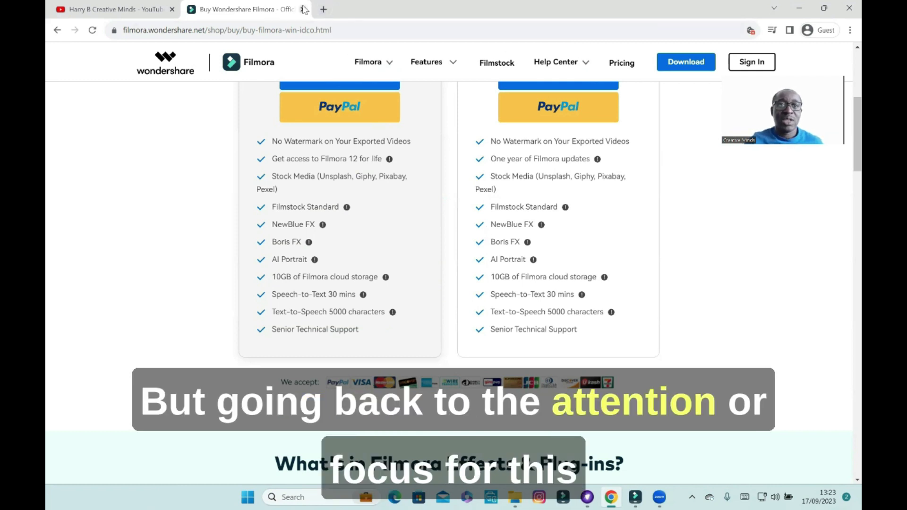
{"action": "scroll", "coordinate": [241, 184], "scroll_direction": "up", "scroll_amount": 2}
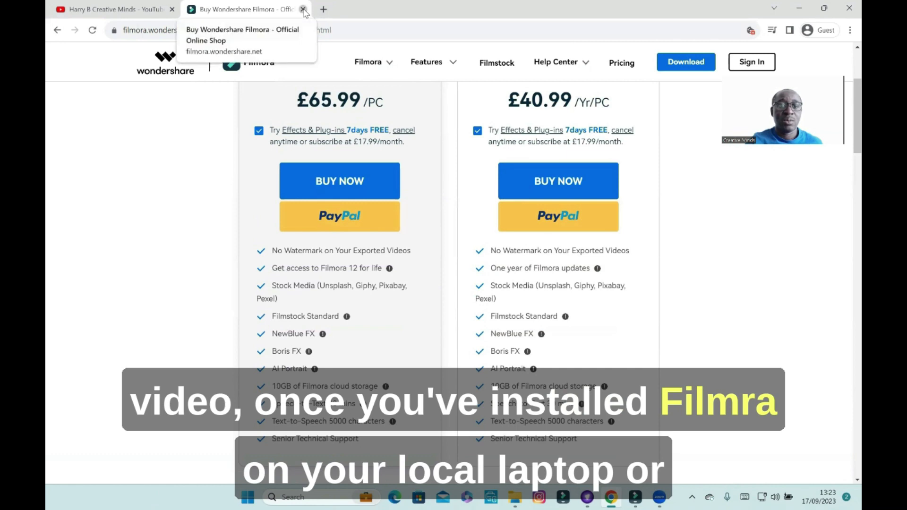
{"action": "key", "text": "ctrl+shift+Tab"}
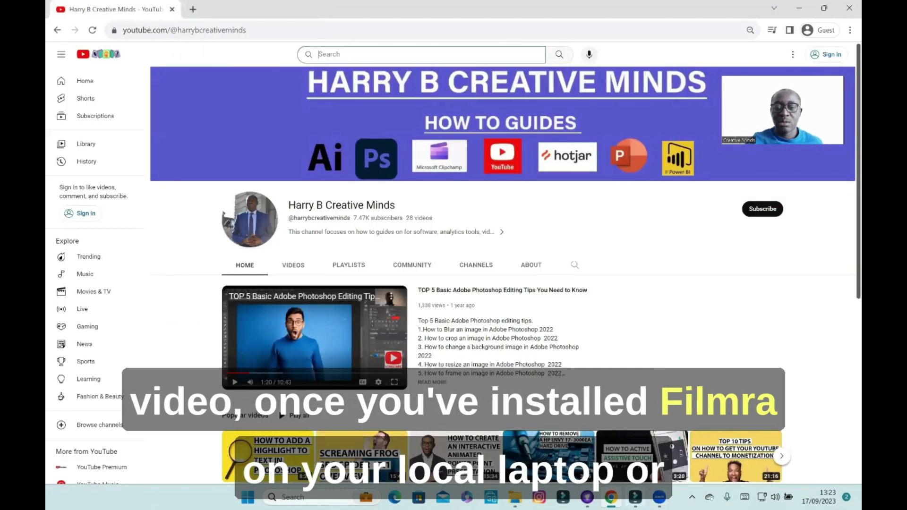
- Bring the Filmora editor window to the front from its taskbar preview
{"action": "mouse_move", "coordinate": [637, 497]}
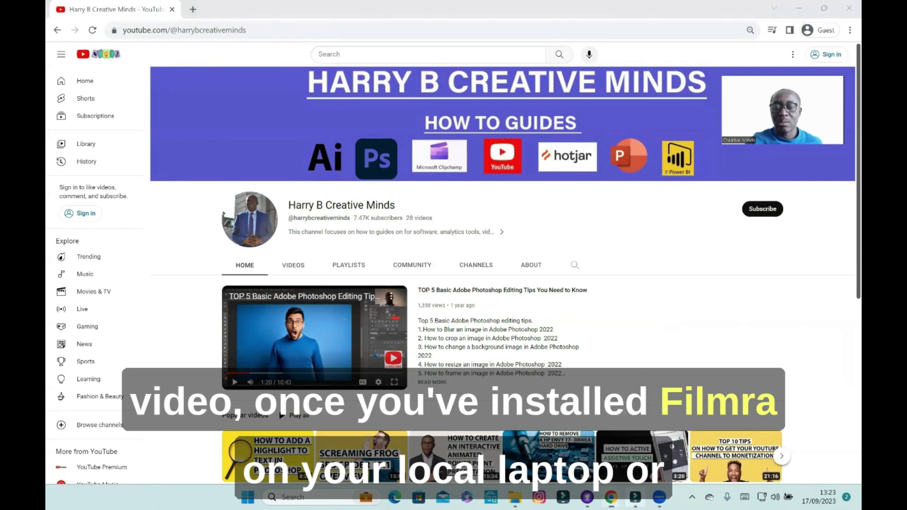
{"action": "left_click", "coordinate": [635, 497]}
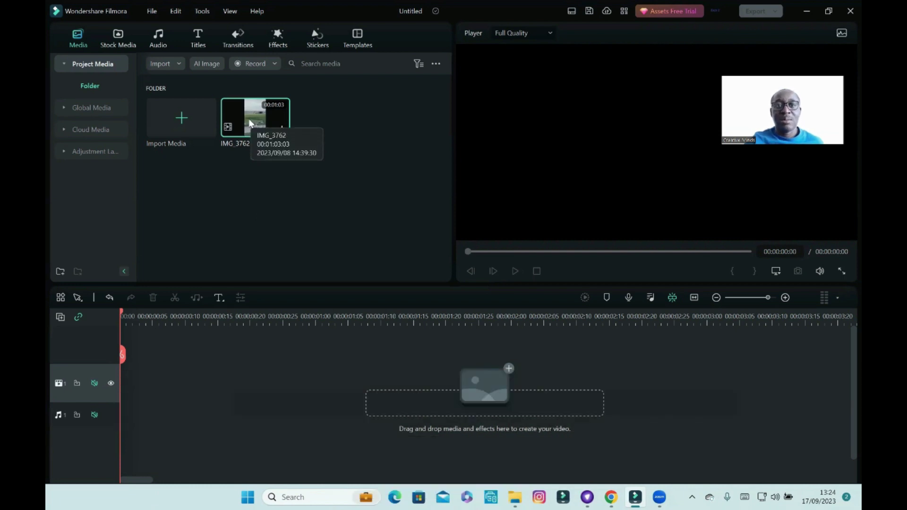
- Preview the IMG_3762 airplane clip up to near its end, then add it to the timeline
{"action": "double_click", "coordinate": [254, 121]}
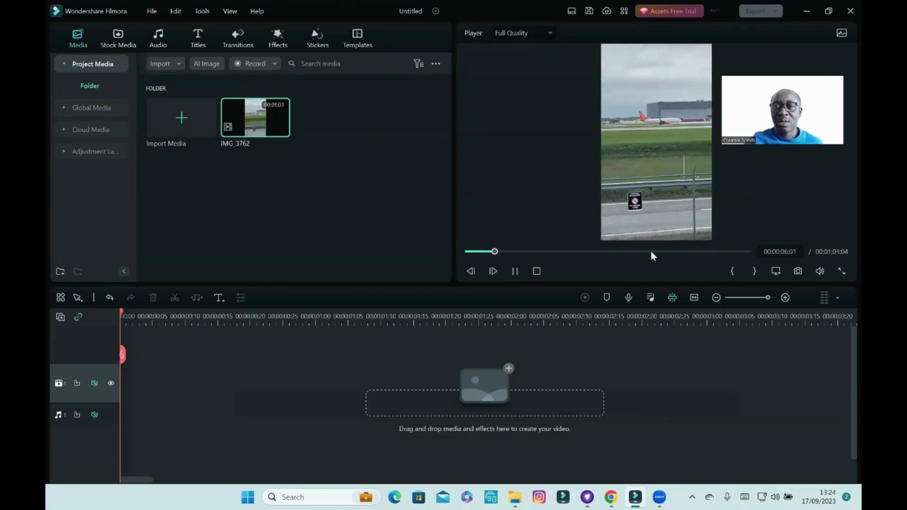
{"action": "left_click", "coordinate": [651, 252]}
{"action": "left_click", "coordinate": [732, 251]}
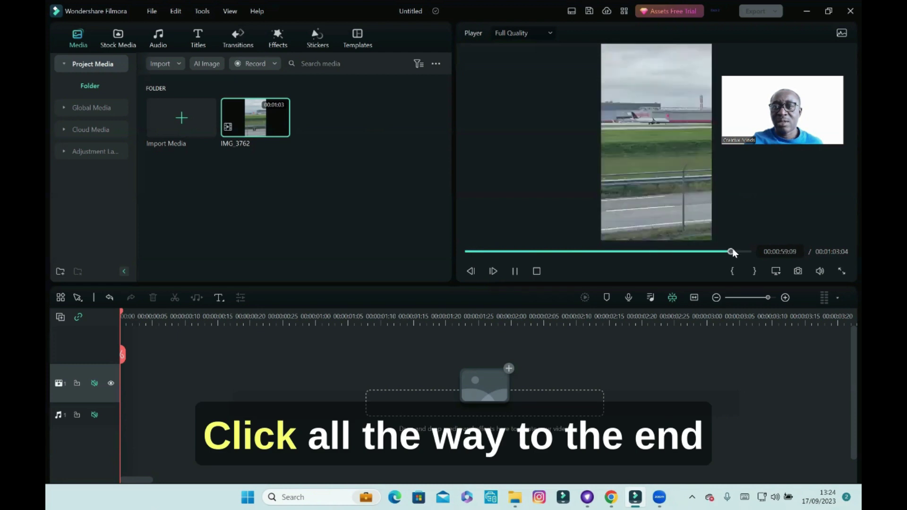
{"action": "left_click", "coordinate": [515, 272]}
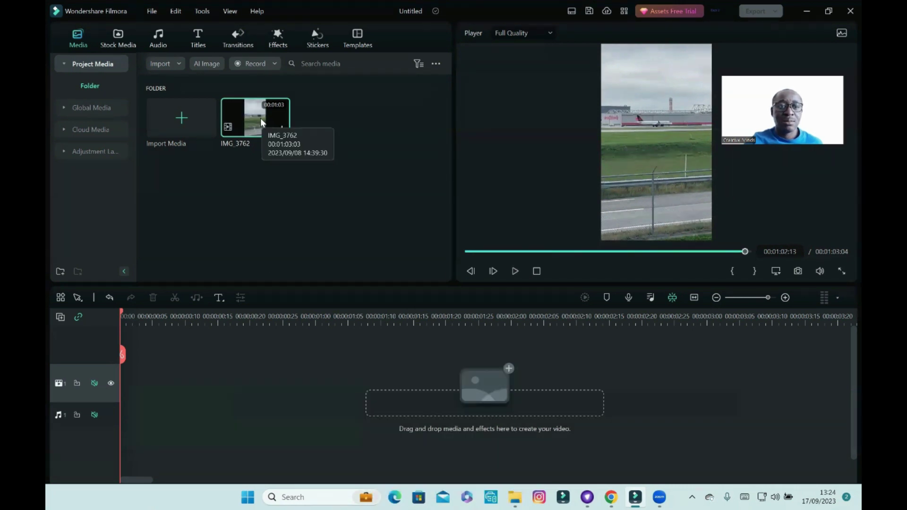
{"action": "key", "text": "space"}
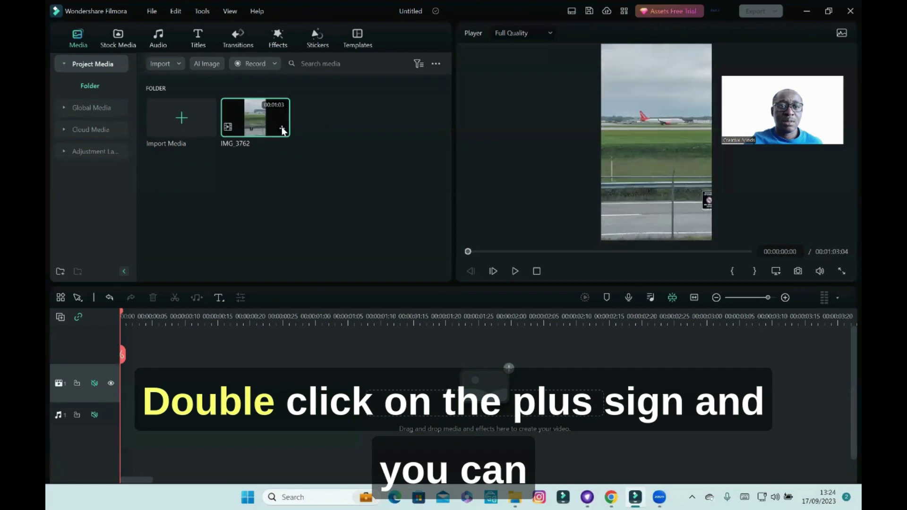
{"action": "double_click", "coordinate": [281, 127]}
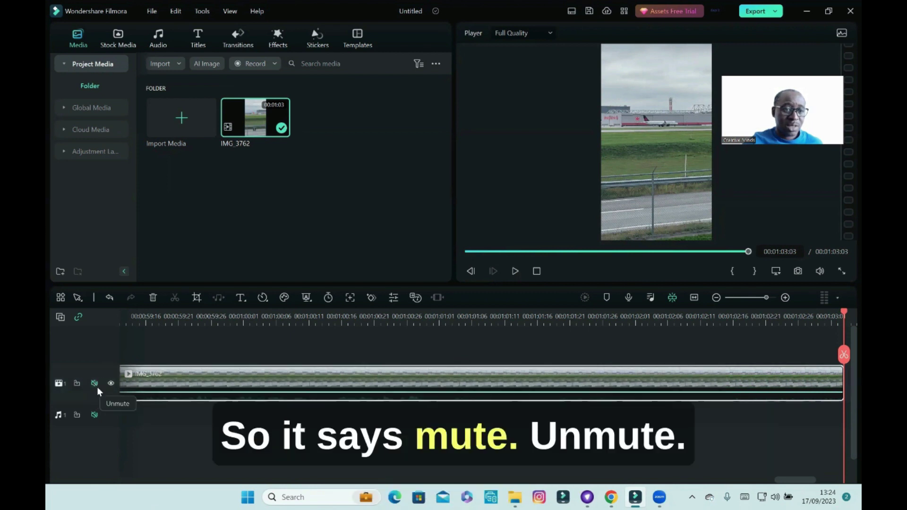
- Toggle the video track's audio off and back on, then play the timeline from the start
{"action": "left_click", "coordinate": [97, 387]}
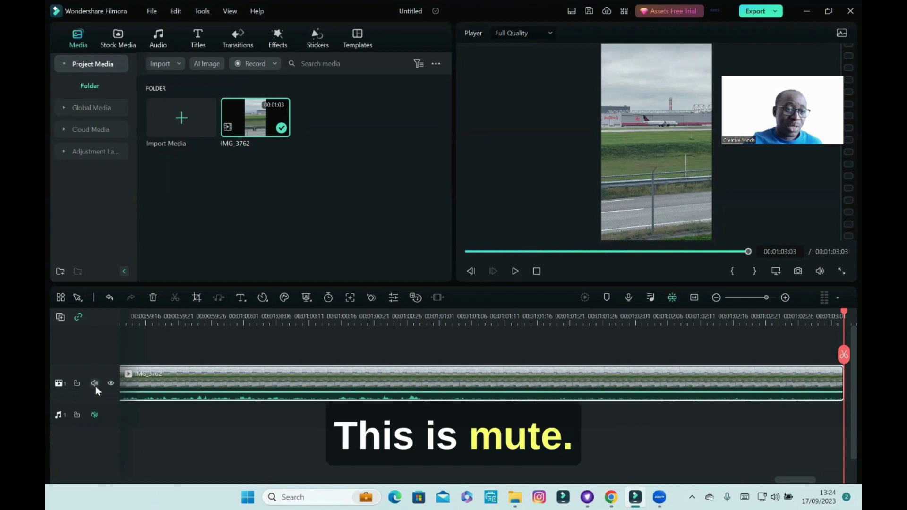
{"action": "left_click", "coordinate": [96, 386]}
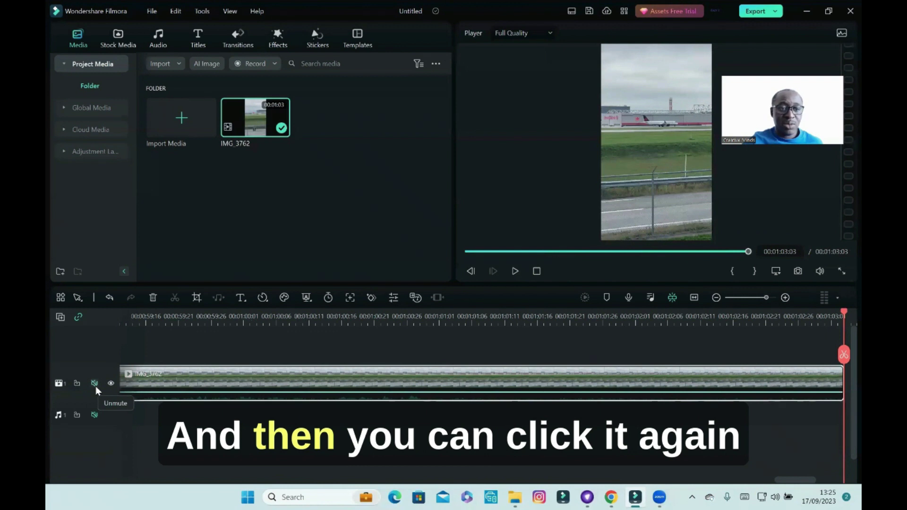
{"action": "left_click", "coordinate": [95, 387]}
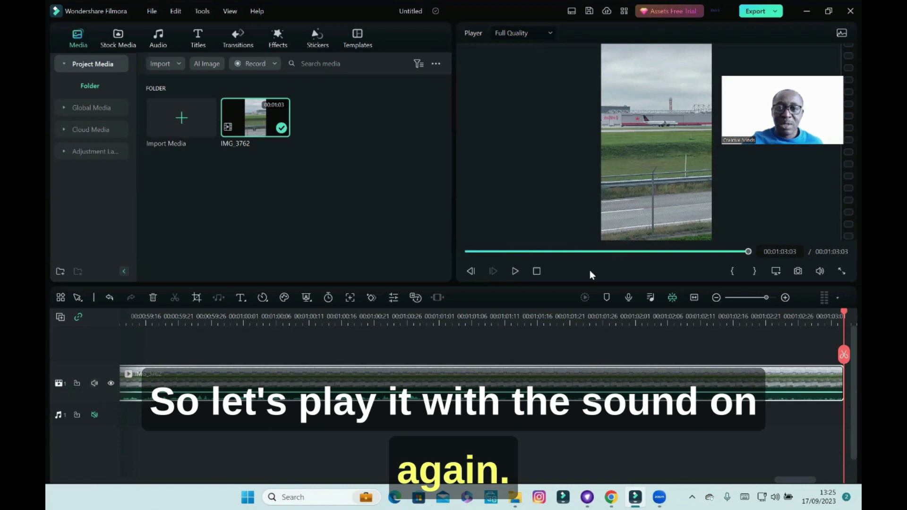
{"action": "left_click", "coordinate": [519, 269]}
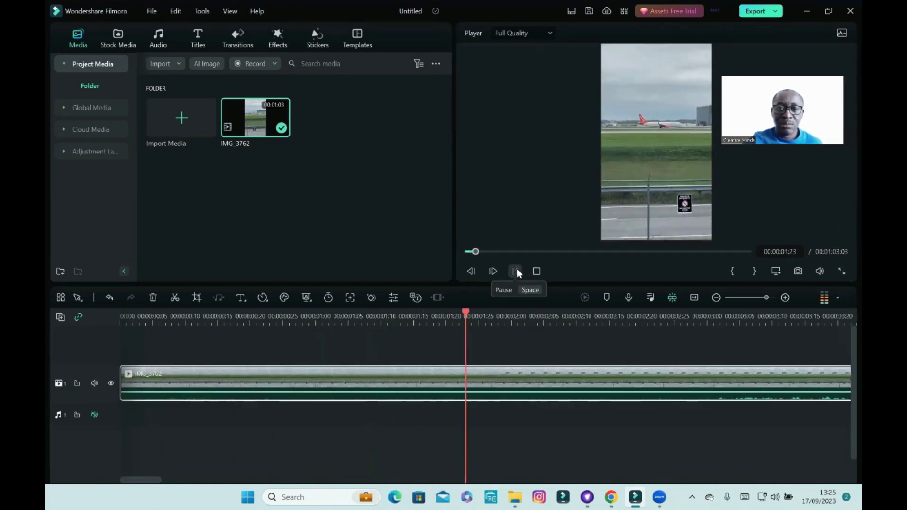
- Mute the video track and play the clip through to 00:01:03 to confirm silence
{"action": "left_click", "coordinate": [537, 273]}
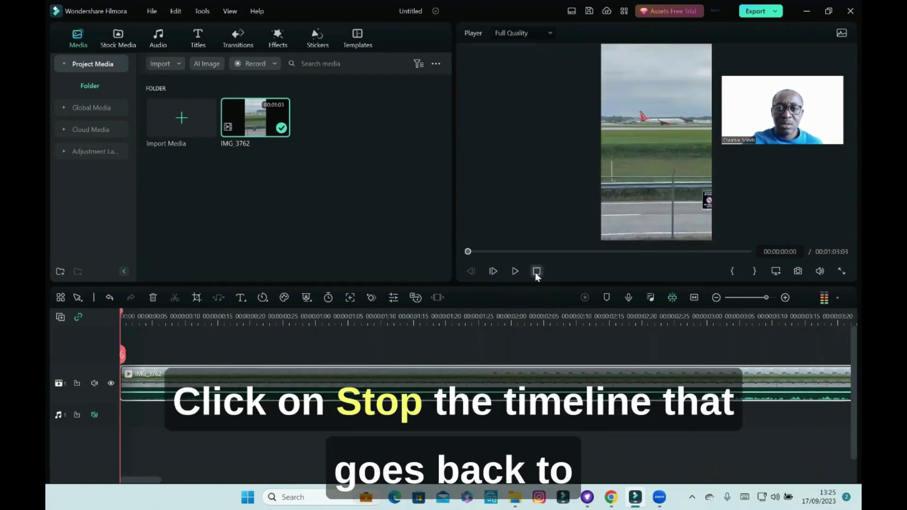
{"action": "left_click", "coordinate": [95, 383]}
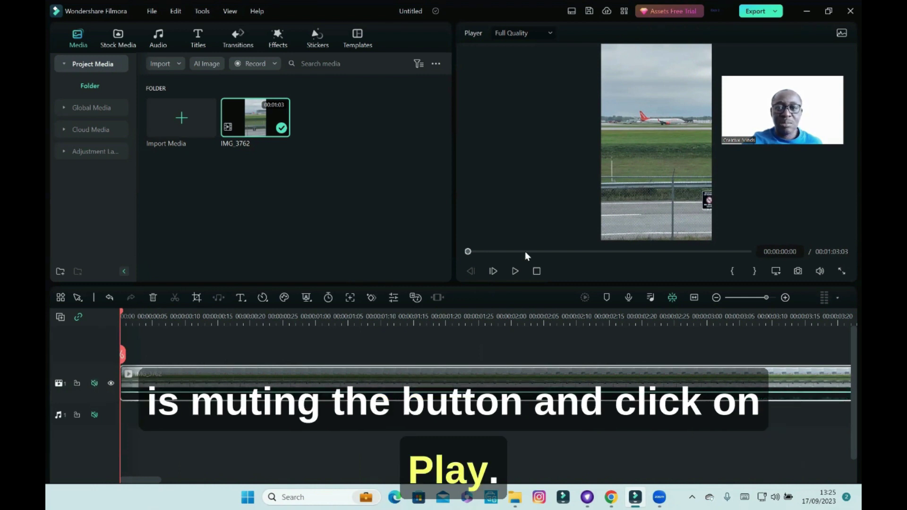
{"action": "left_click", "coordinate": [516, 271]}
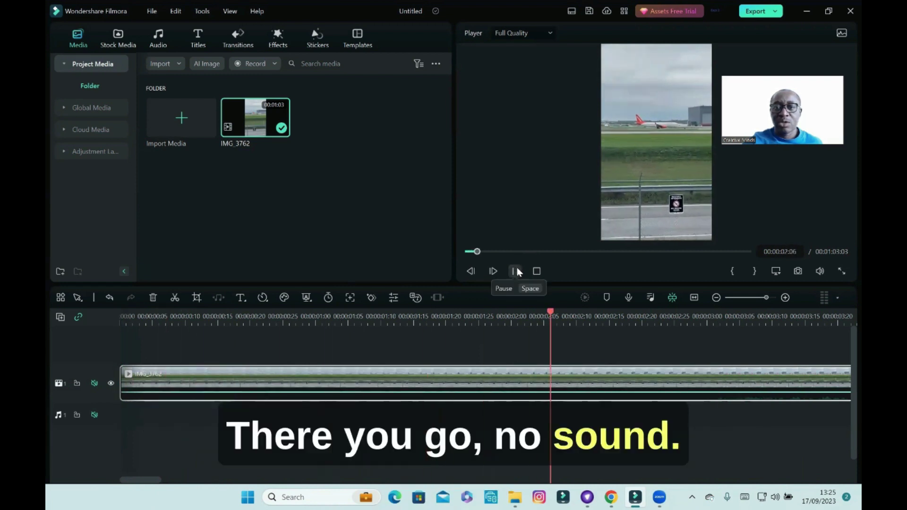
{"action": "left_click", "coordinate": [719, 252]}
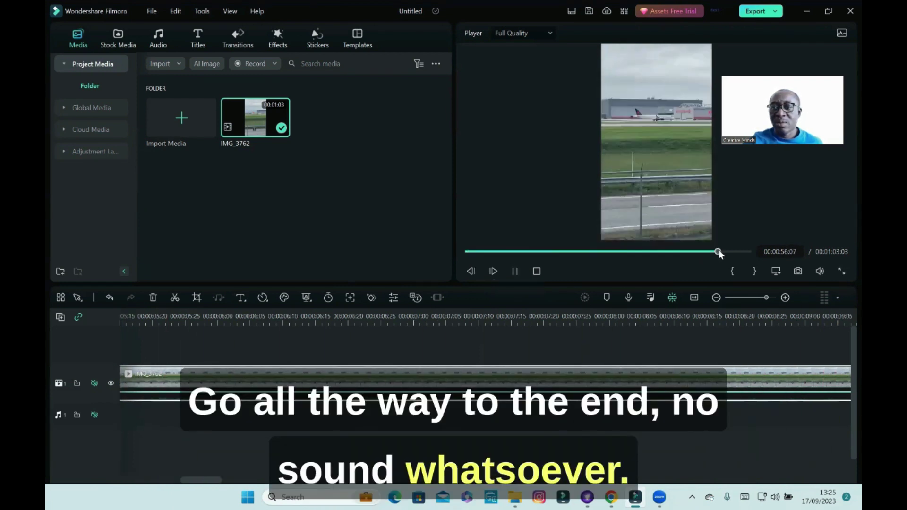
{"action": "left_click", "coordinate": [751, 249]}
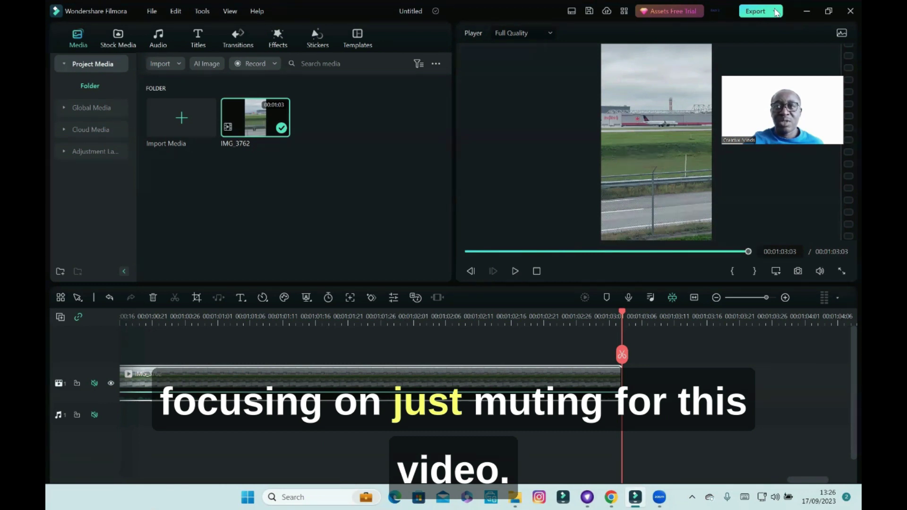
{"action": "left_click", "coordinate": [776, 13]}
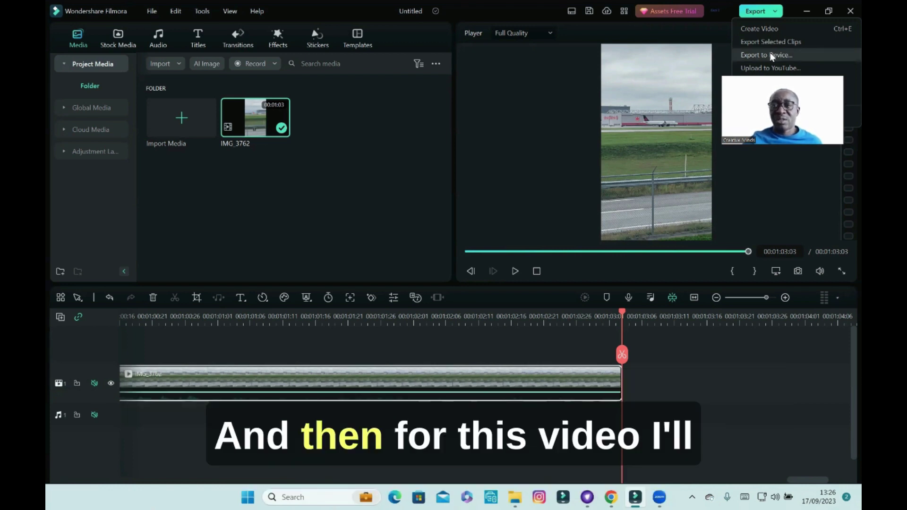
- Choose Export to Device from the Export dropdown
{"action": "left_click", "coordinate": [772, 55]}
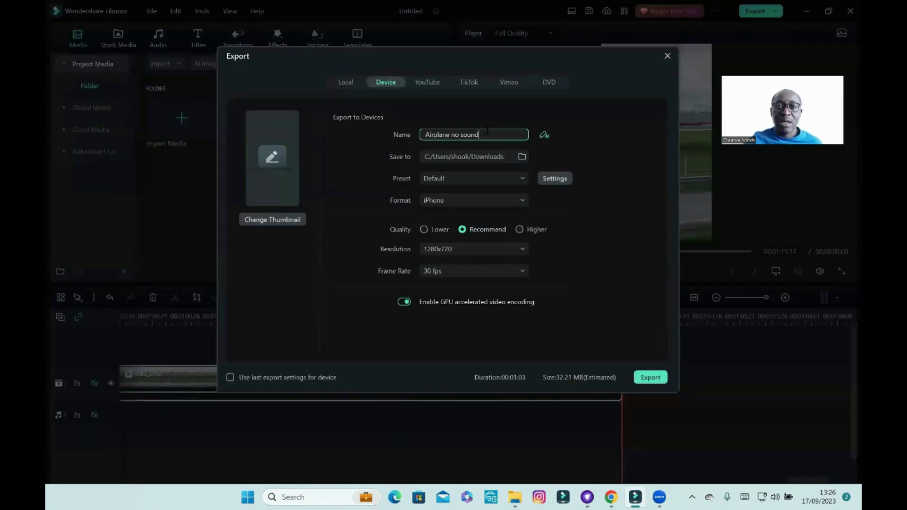
- Export 'Airplane no sound' with Default preset, iPhone format, 1280x720 resolution and 30 fps
{"action": "key", "text": "BackSpace"}
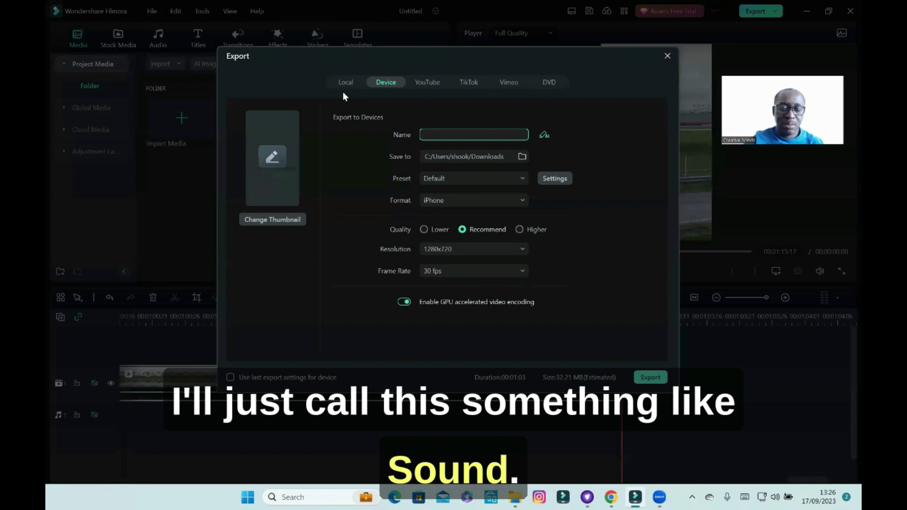
{"action": "type", "text": "Airpla"}
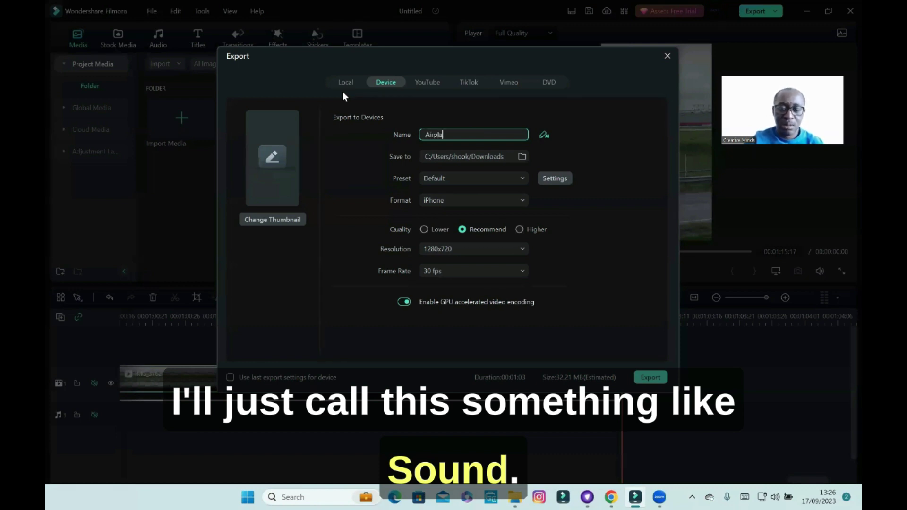
{"action": "type", "text": "ne "}
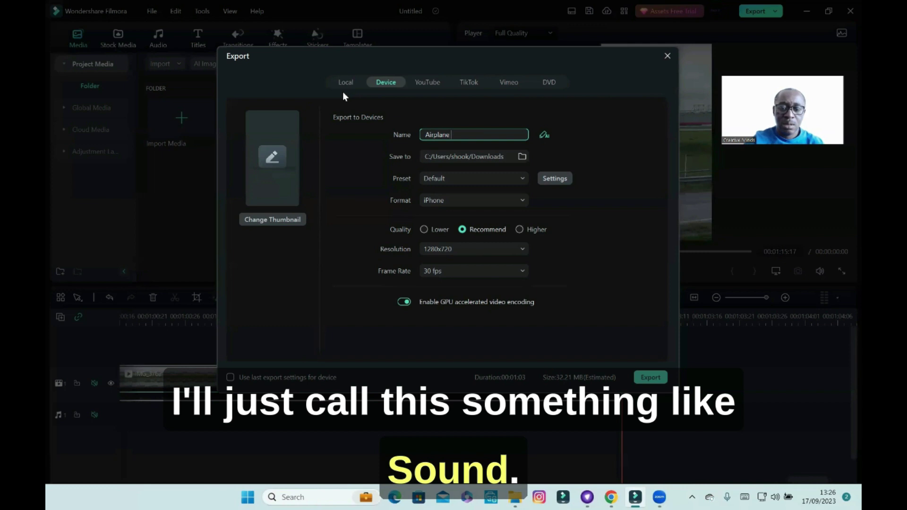
{"action": "type", "text": "no sound"}
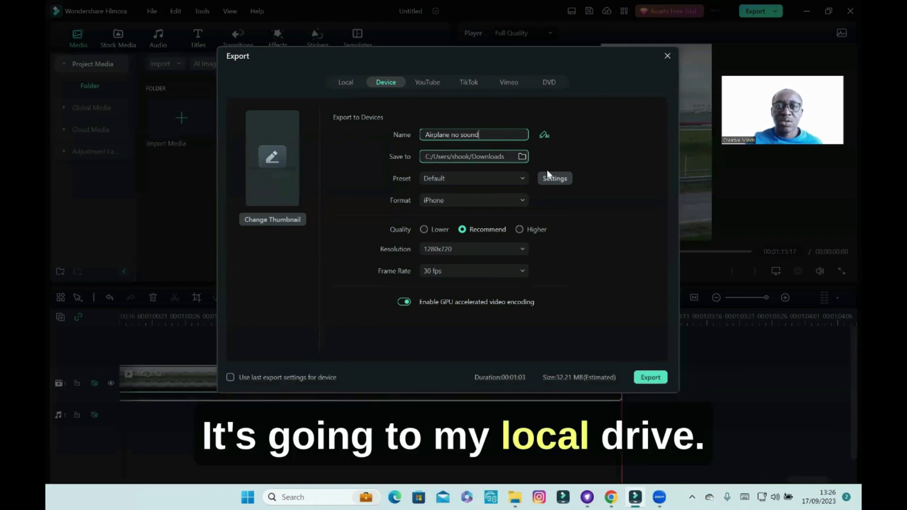
{"action": "left_click", "coordinate": [515, 177]}
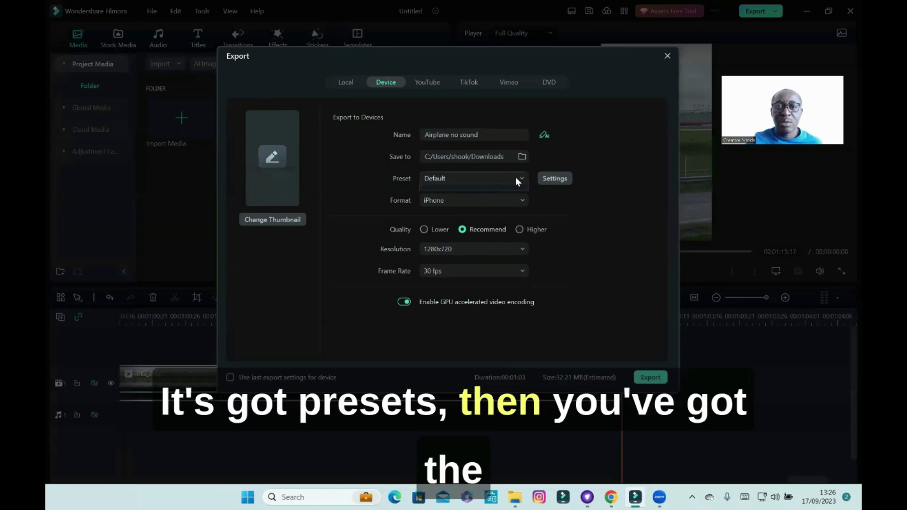
{"action": "left_click", "coordinate": [515, 177]}
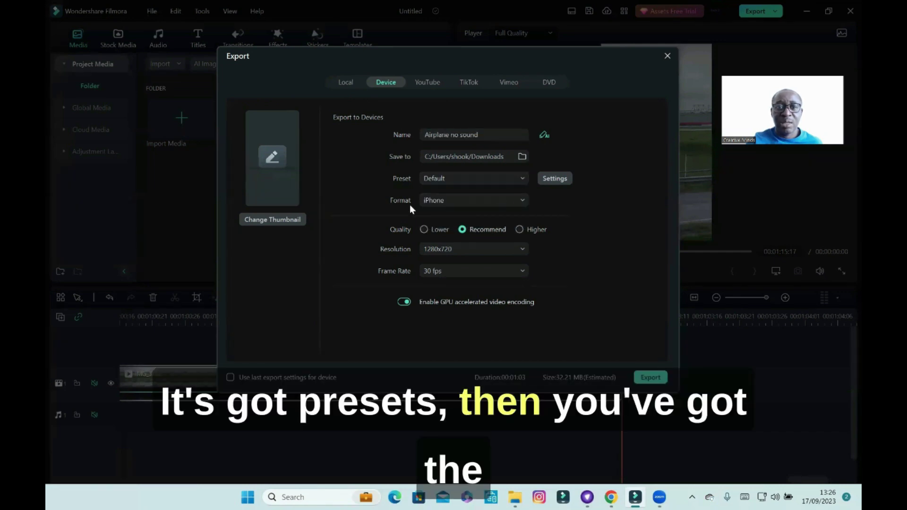
{"action": "left_click", "coordinate": [517, 201]}
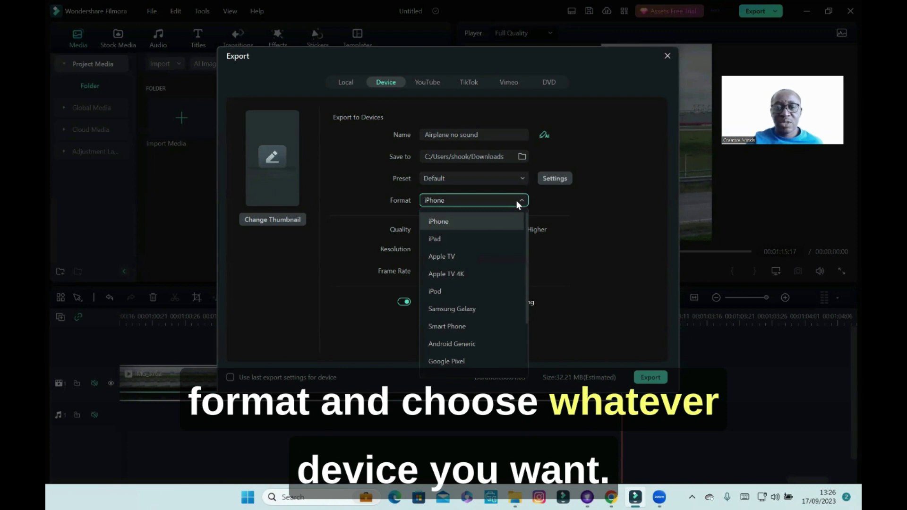
{"action": "left_click", "coordinate": [473, 221]}
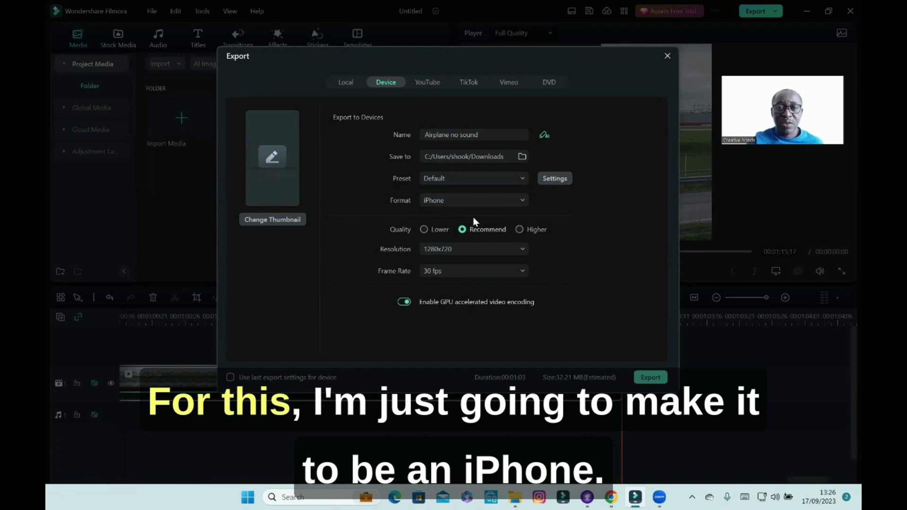
{"action": "left_click", "coordinate": [516, 250]}
{"action": "left_click", "coordinate": [515, 246]}
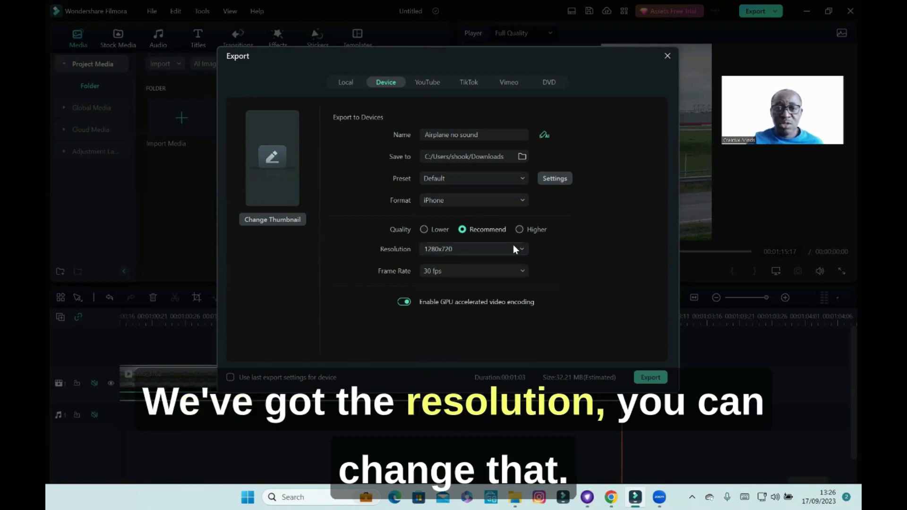
{"action": "left_click", "coordinate": [480, 274]}
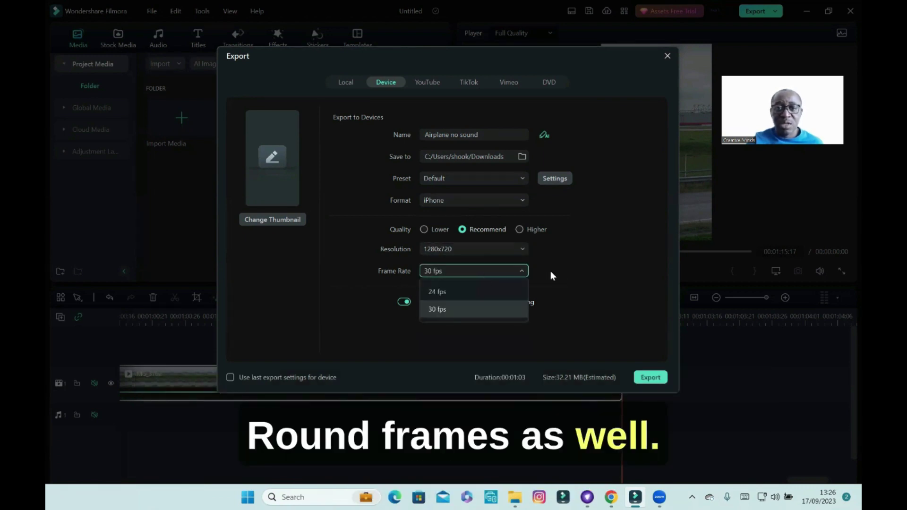
{"action": "left_click", "coordinate": [481, 310]}
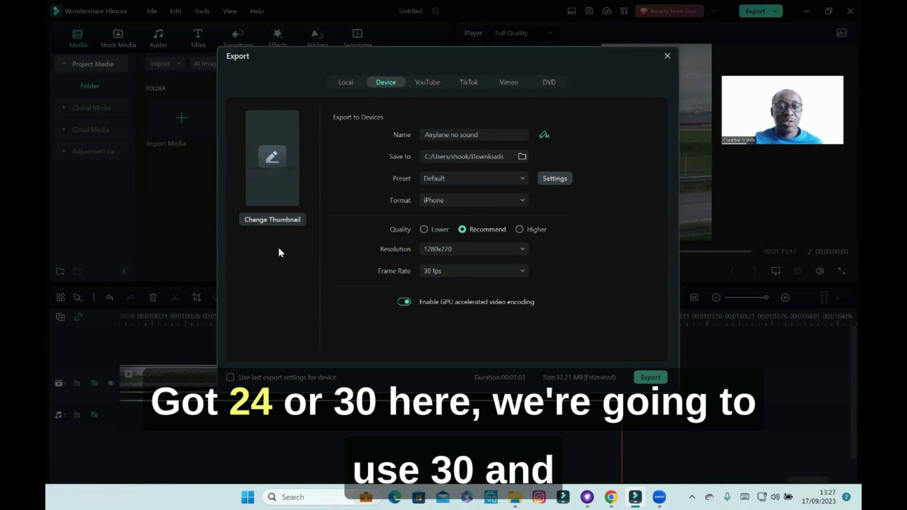
{"action": "left_click", "coordinate": [649, 378]}
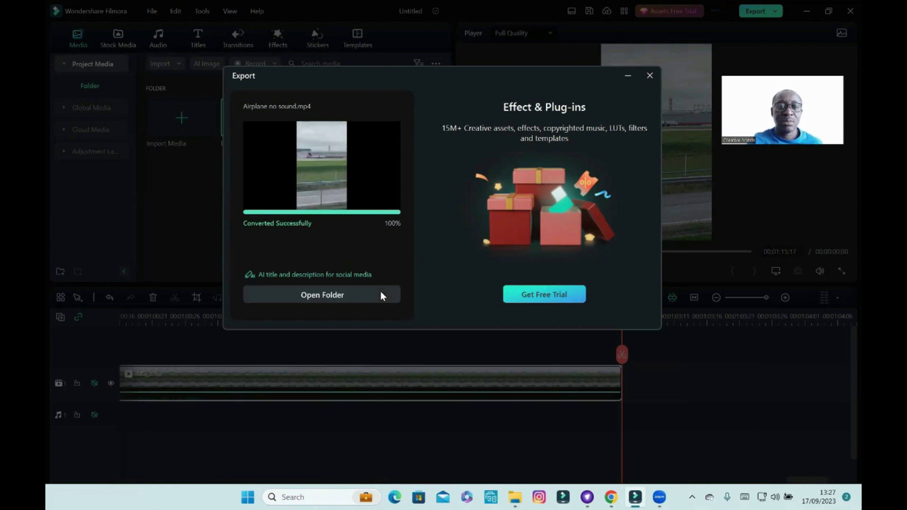
- Once conversion reaches 100%, open the folder holding Airplane no sound.mp4
{"action": "left_click", "coordinate": [322, 294]}
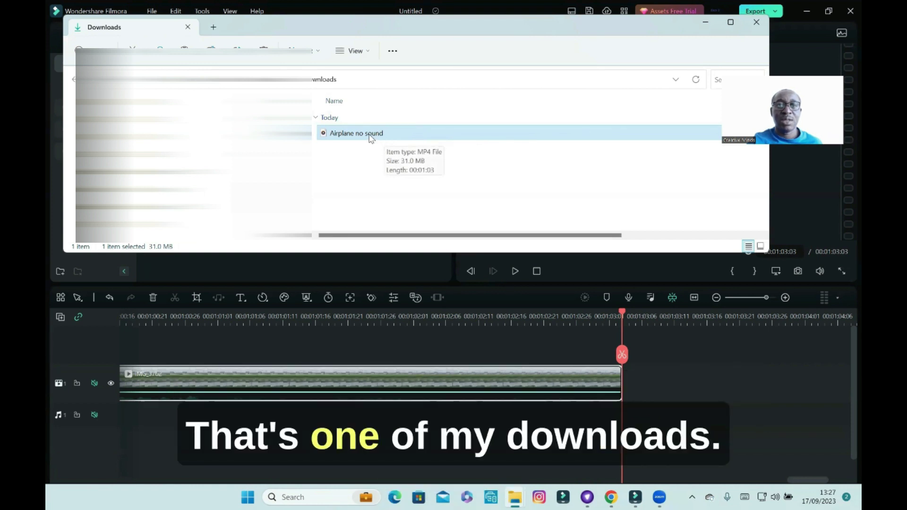
- Play the exported Airplane no sound MP4 from Downloads in Media Player
{"action": "double_click", "coordinate": [371, 136]}
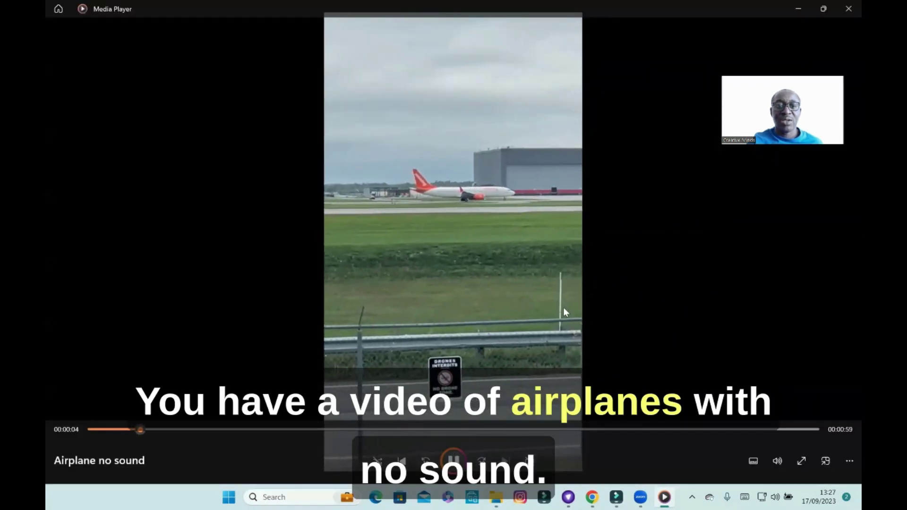
- Skim 'Airplane no sound' from about 44 seconds to its end, then close Media Player
{"action": "left_click", "coordinate": [597, 429]}
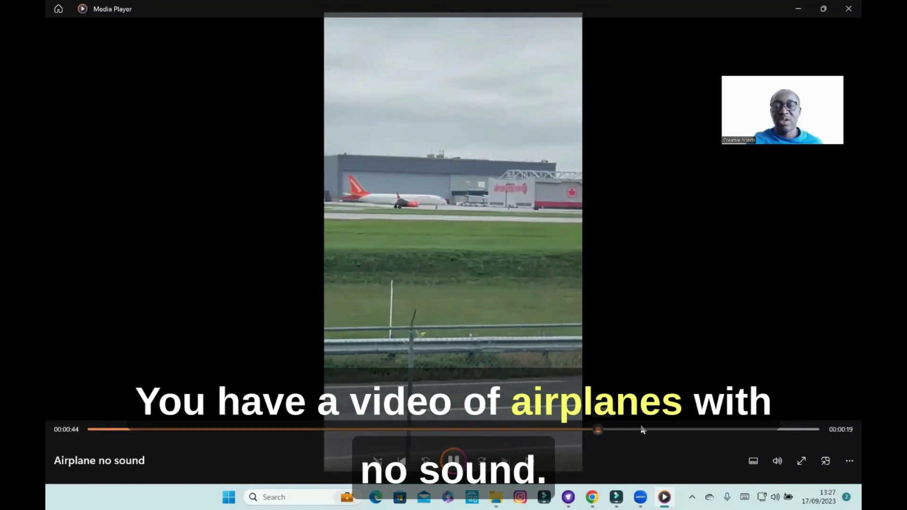
{"action": "left_click", "coordinate": [733, 430]}
{"action": "left_click", "coordinate": [780, 430]}
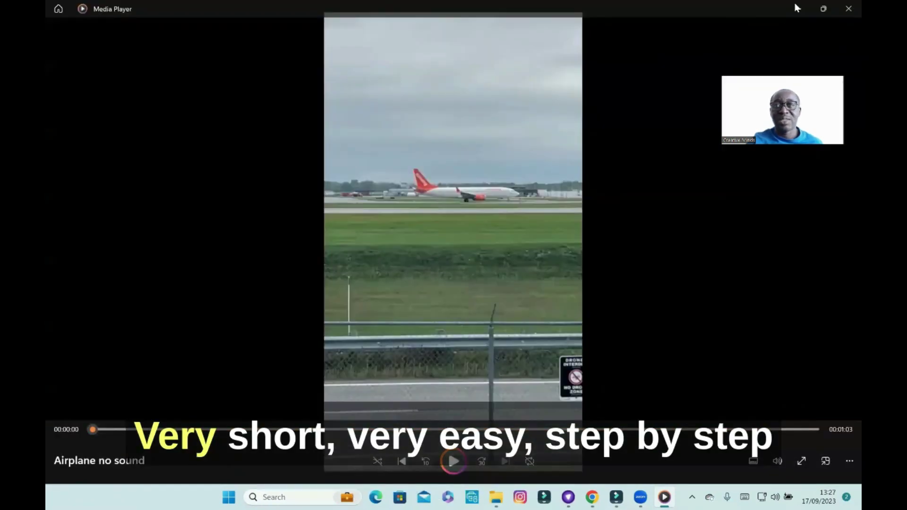
{"action": "left_click", "coordinate": [848, 10]}
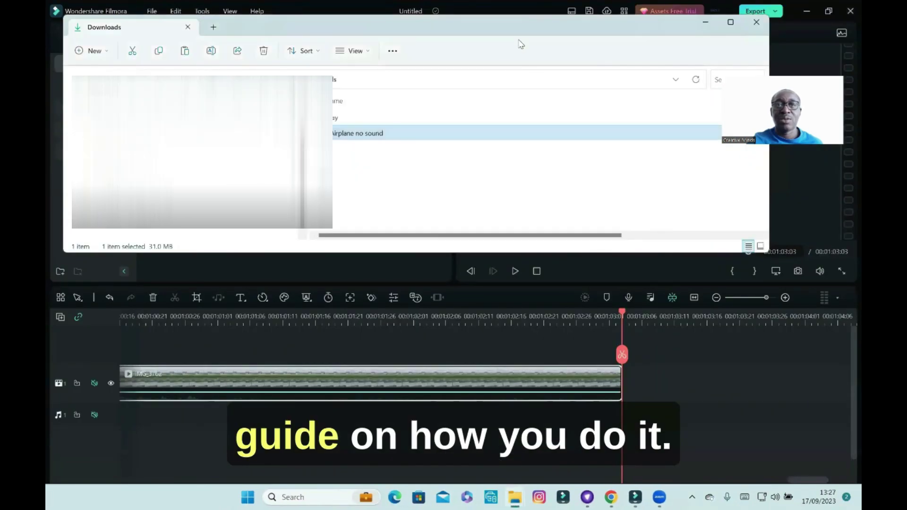